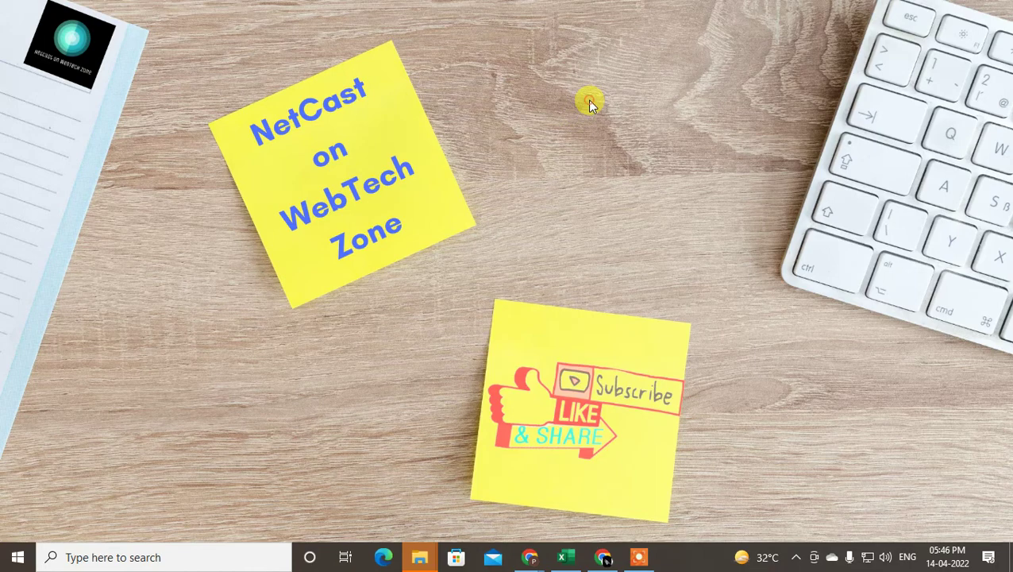
{"action": "right_click", "coordinate": [590, 104]}
{"action": "left_click", "coordinate": [654, 144]}
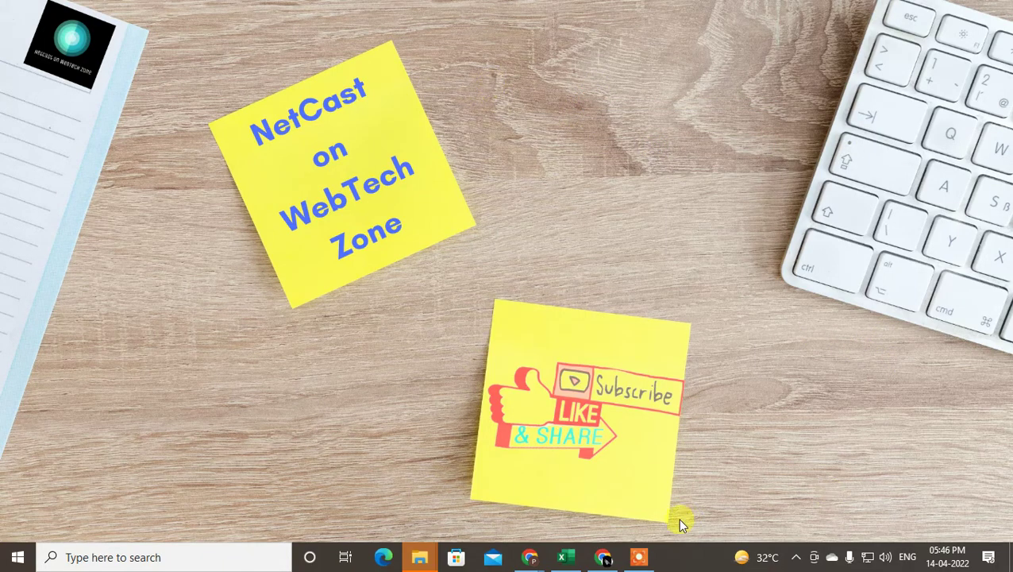
- Switch to Chrome and go to the LinkedIn home feed
{"action": "left_click", "coordinate": [602, 557]}
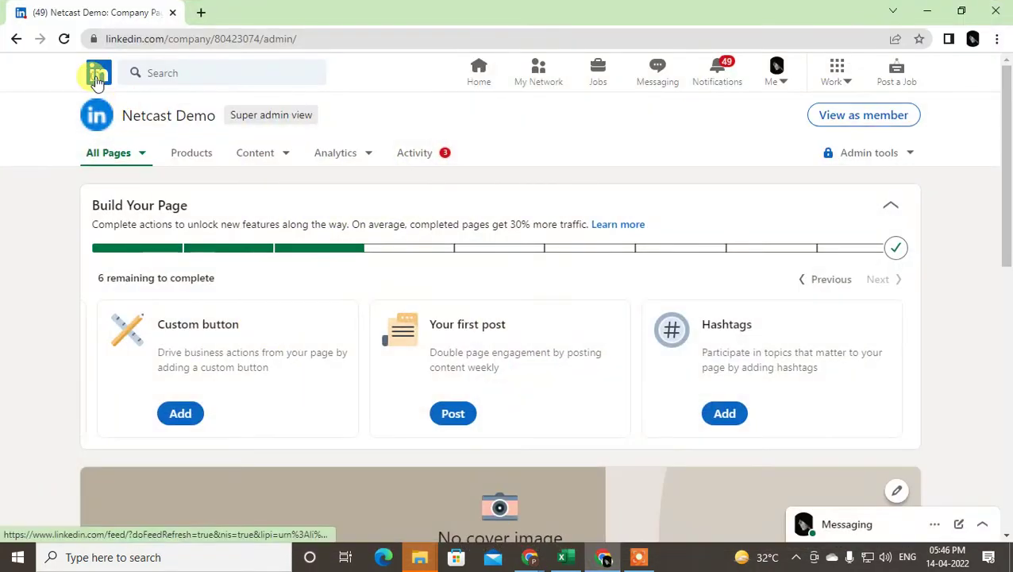
{"action": "left_click", "coordinate": [99, 73]}
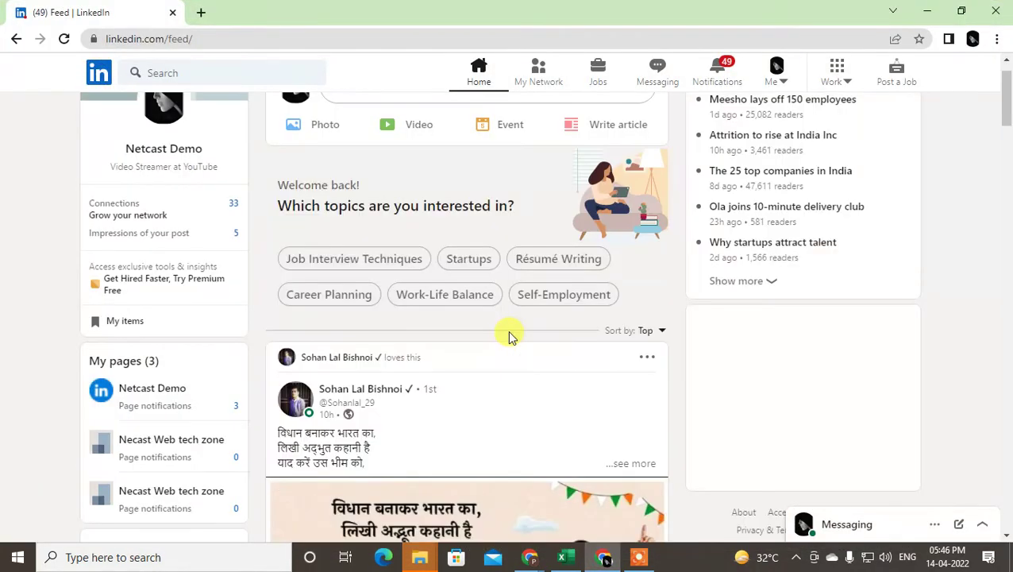
{"action": "scroll", "coordinate": [1005, 102], "scroll_direction": "up", "scroll_amount": 1}
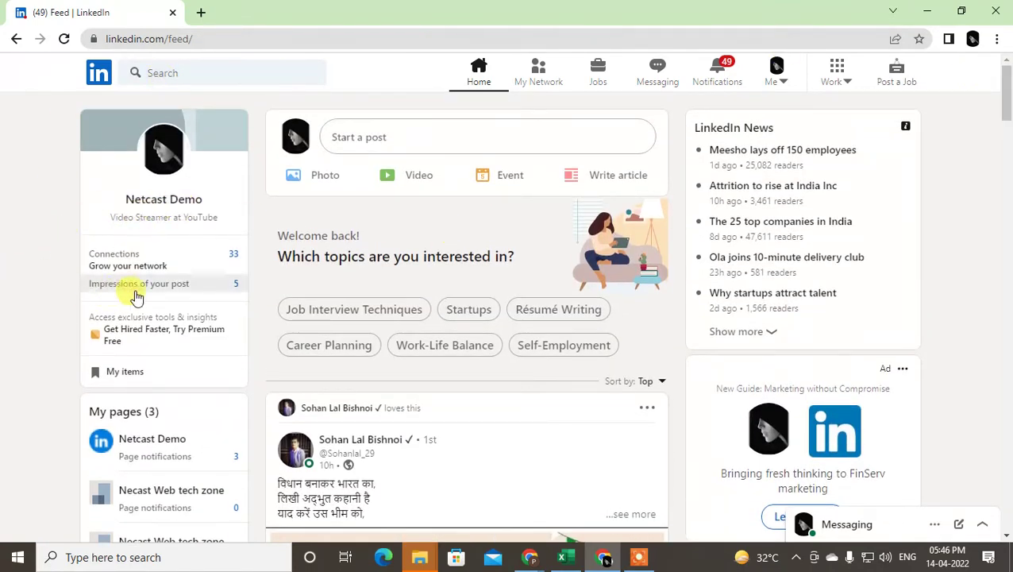
- Open the account's Settings & Privacy and show the Profile information section of the account preferences
{"action": "left_click", "coordinate": [782, 82]}
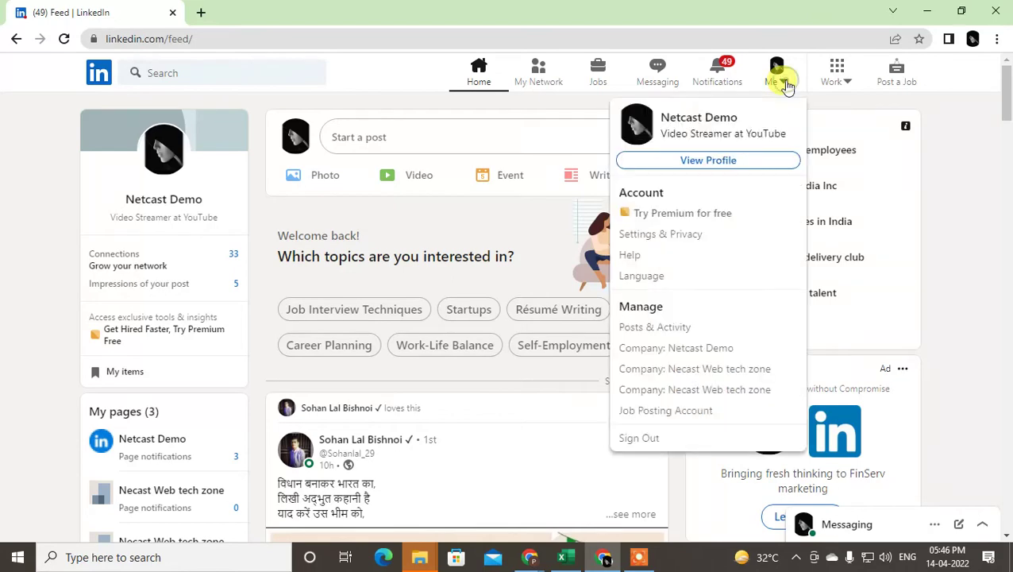
{"action": "left_click", "coordinate": [661, 235]}
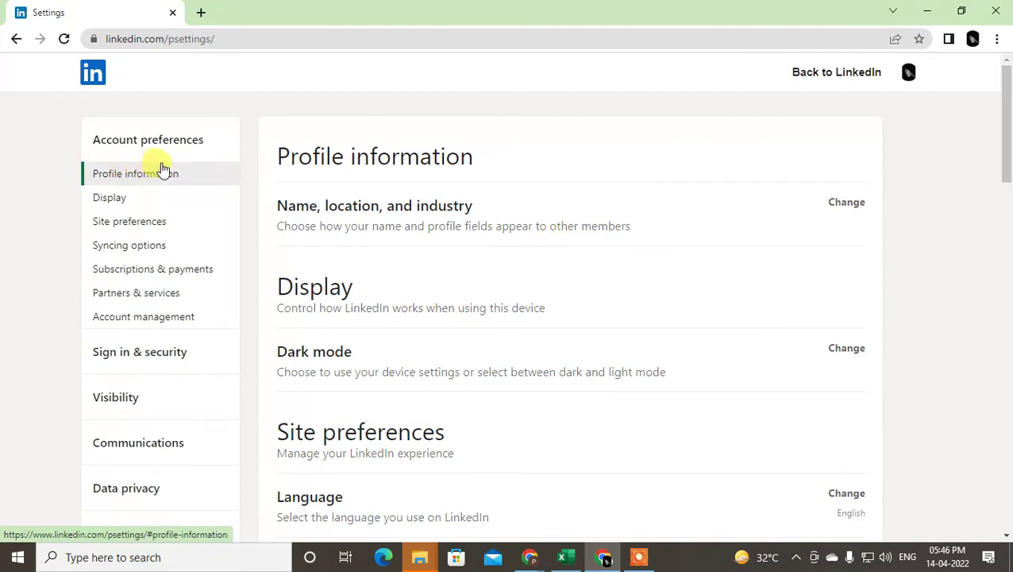
{"action": "left_click", "coordinate": [162, 169]}
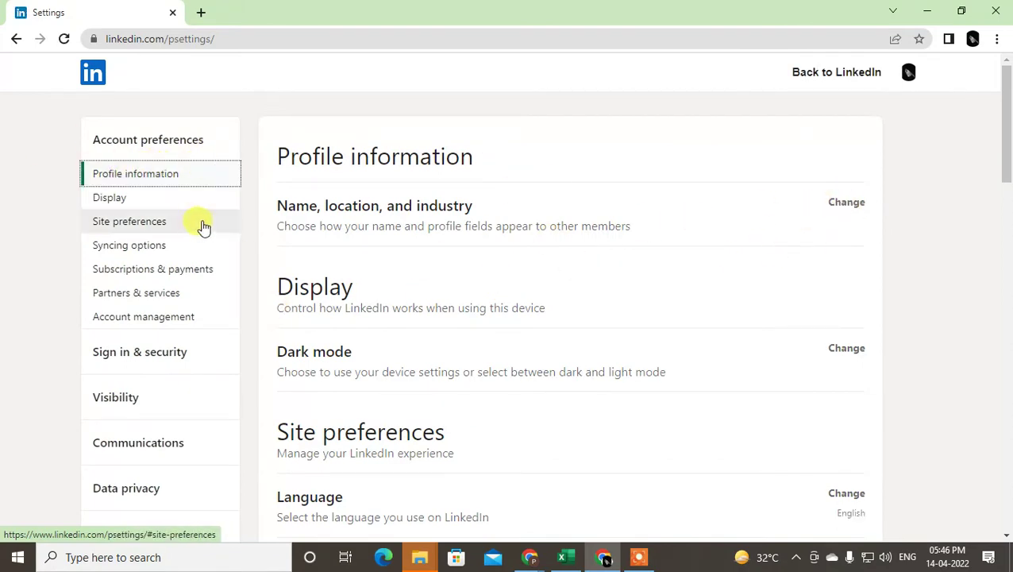
- Open the name, location, and industry setting and review the intro form from the name fields down to the contact info
{"action": "left_click", "coordinate": [833, 212]}
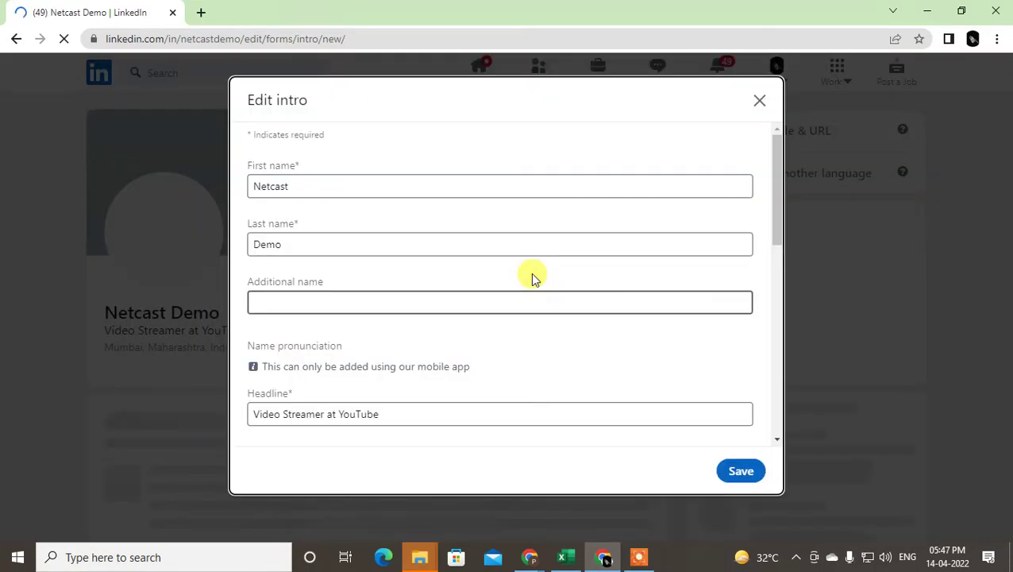
{"action": "scroll", "coordinate": [534, 278], "scroll_direction": "down", "scroll_amount": 5}
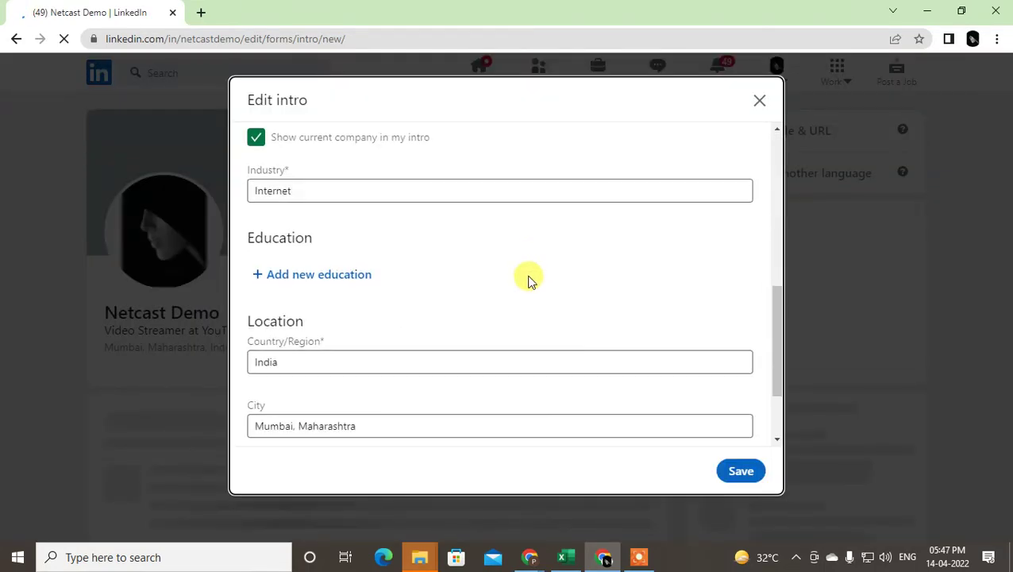
{"action": "scroll", "coordinate": [528, 279], "scroll_direction": "up", "scroll_amount": 3}
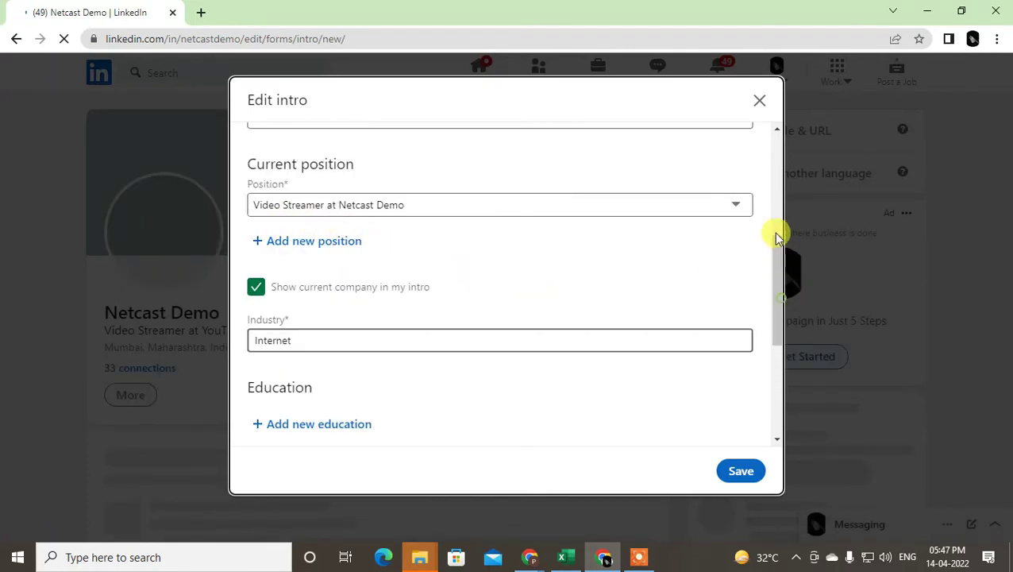
{"action": "scroll", "coordinate": [775, 278], "scroll_direction": "down", "scroll_amount": 3}
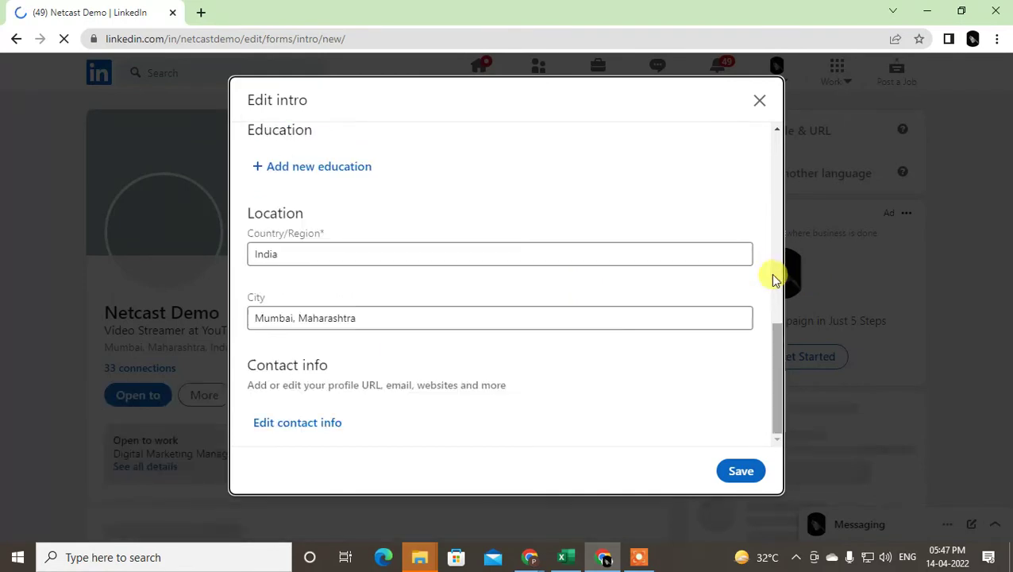
{"action": "scroll", "coordinate": [784, 344], "scroll_direction": "up", "scroll_amount": 5}
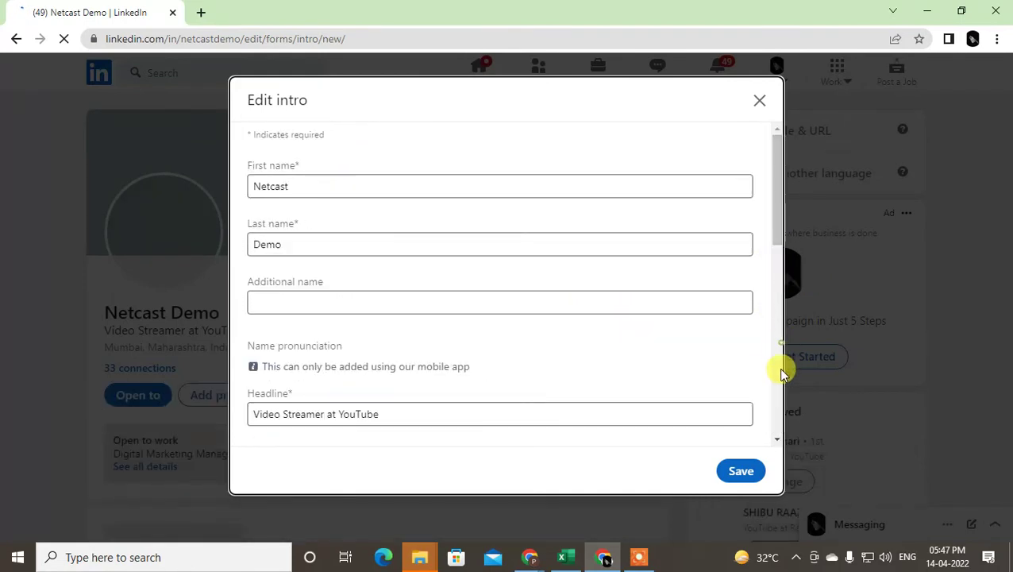
{"action": "scroll", "coordinate": [294, 239], "scroll_direction": "down", "scroll_amount": 3}
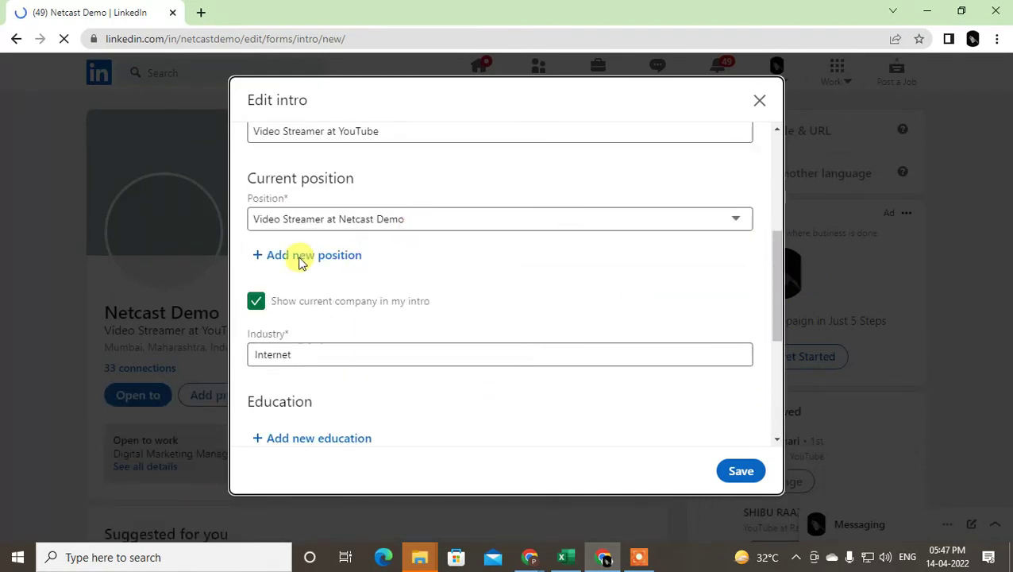
{"action": "scroll", "coordinate": [516, 290], "scroll_direction": "down", "scroll_amount": 4}
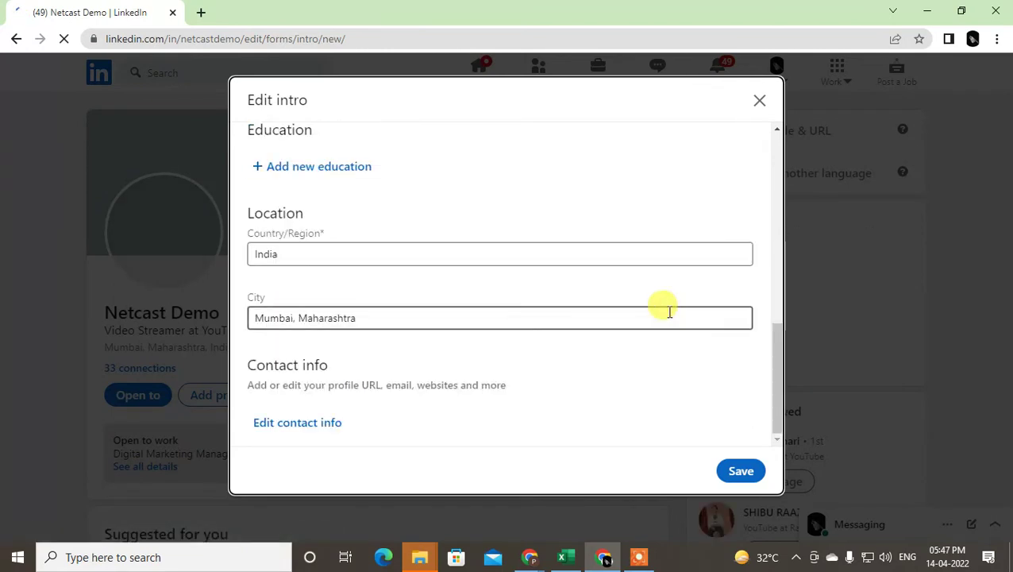
- Open the contact info for editing and follow its email address link to the account's email settings
{"action": "left_click", "coordinate": [294, 424]}
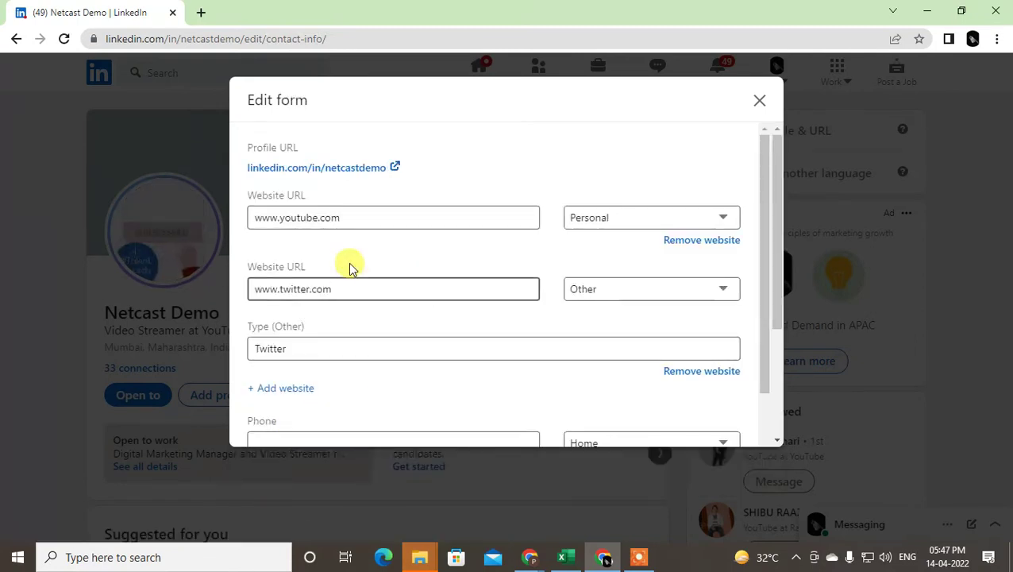
{"action": "scroll", "coordinate": [351, 267], "scroll_direction": "down", "scroll_amount": 2}
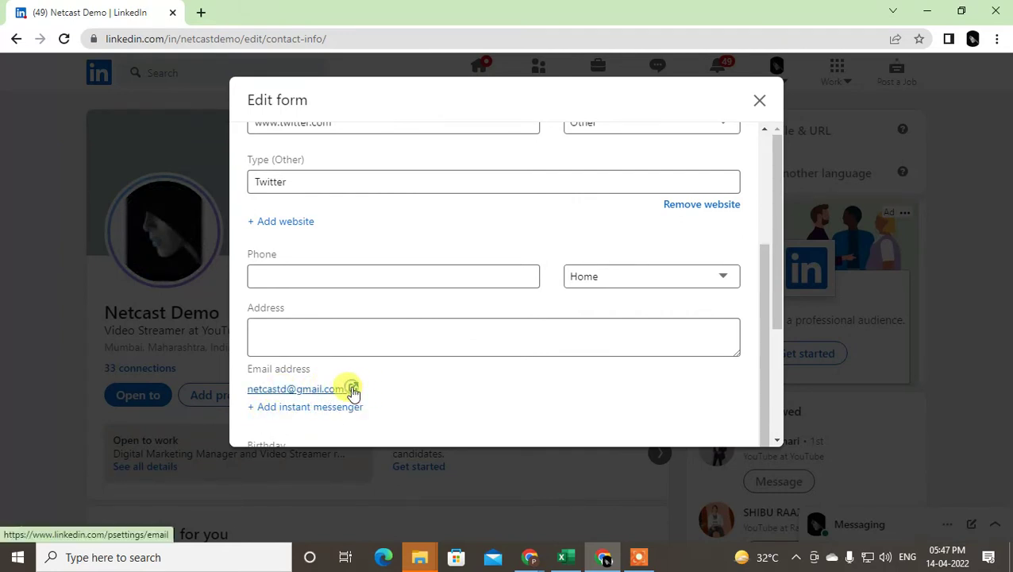
{"action": "left_click", "coordinate": [352, 389]}
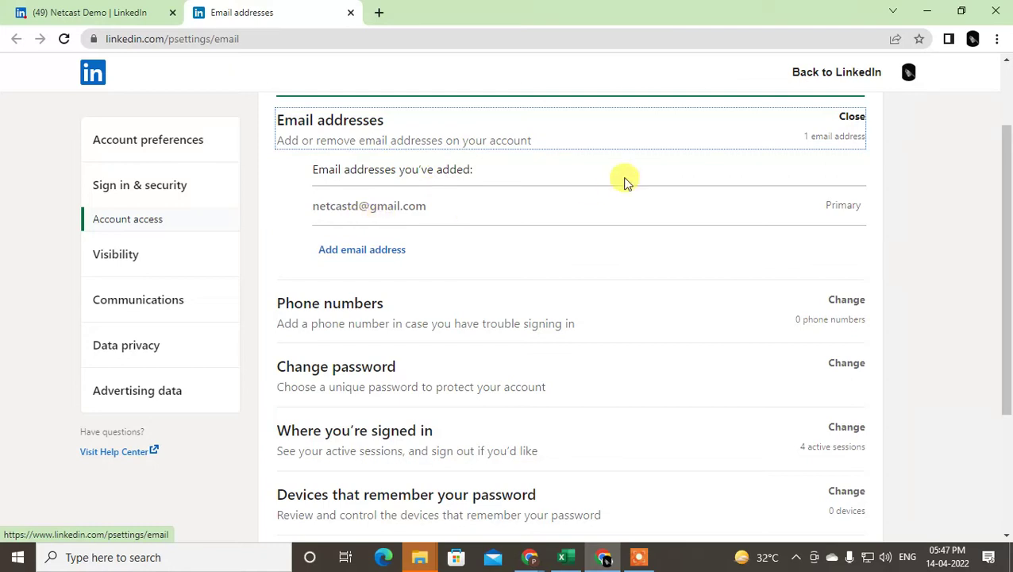
- Examine the email address registered on the account and its Primary label in the Email addresses section
{"action": "left_click_drag", "start_coordinate": [309, 205], "coordinate": [454, 206]}
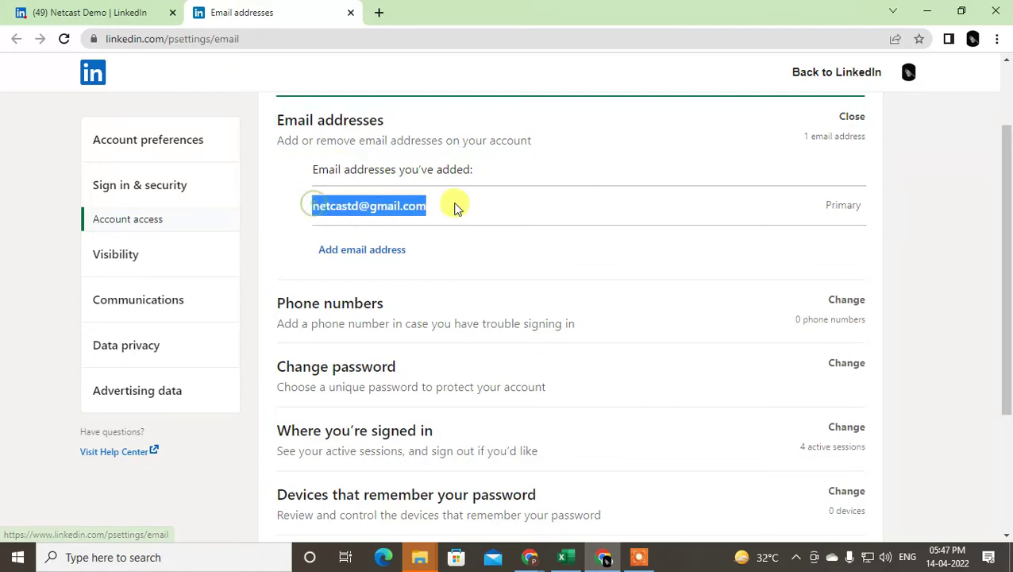
{"action": "left_click", "coordinate": [794, 205]}
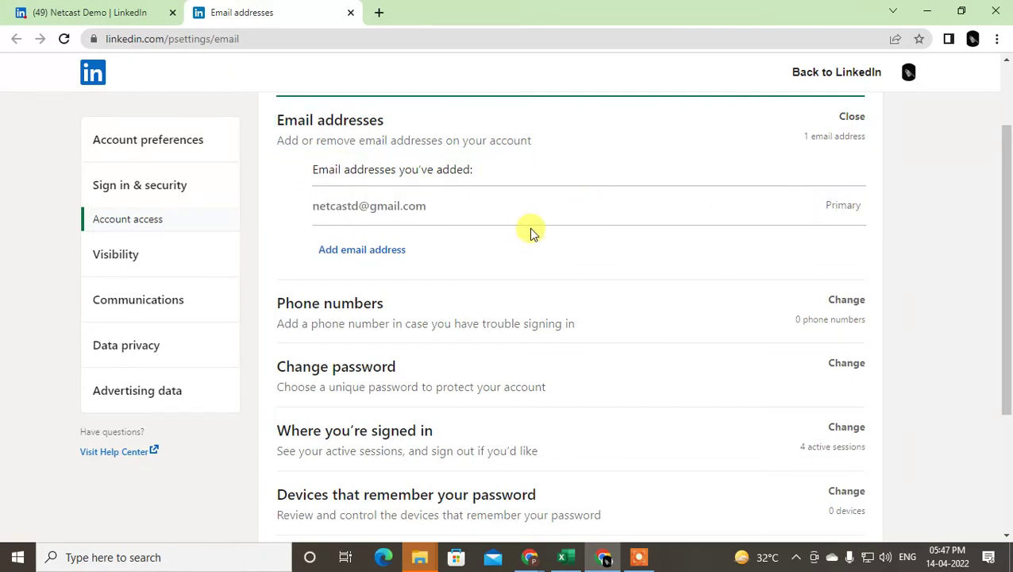
{"action": "scroll", "coordinate": [577, 257], "scroll_direction": "up", "scroll_amount": 2}
{"action": "scroll", "coordinate": [578, 257], "scroll_direction": "down", "scroll_amount": 1}
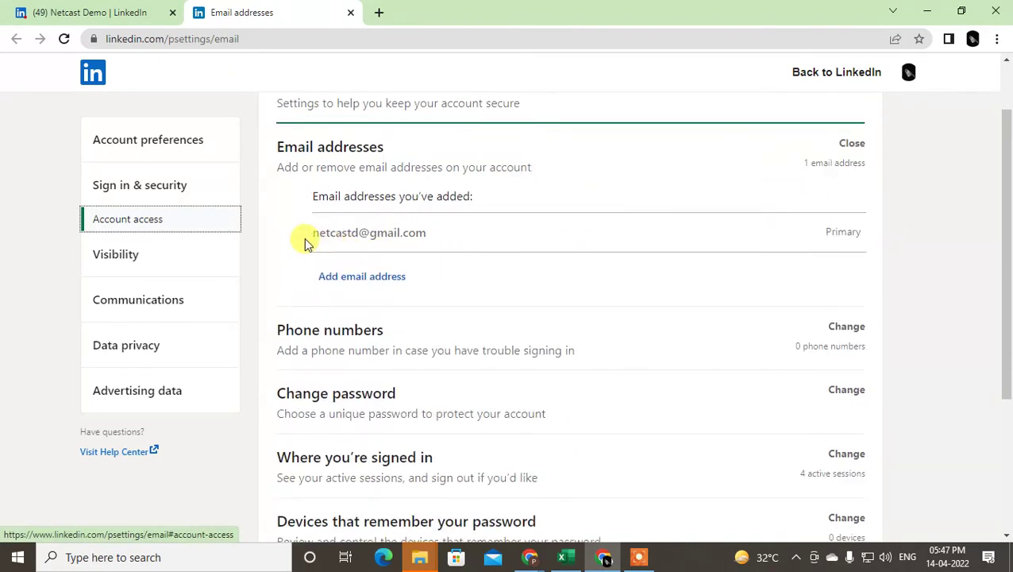
{"action": "left_click_drag", "start_coordinate": [310, 232], "coordinate": [500, 231]}
{"action": "left_click", "coordinate": [820, 228]}
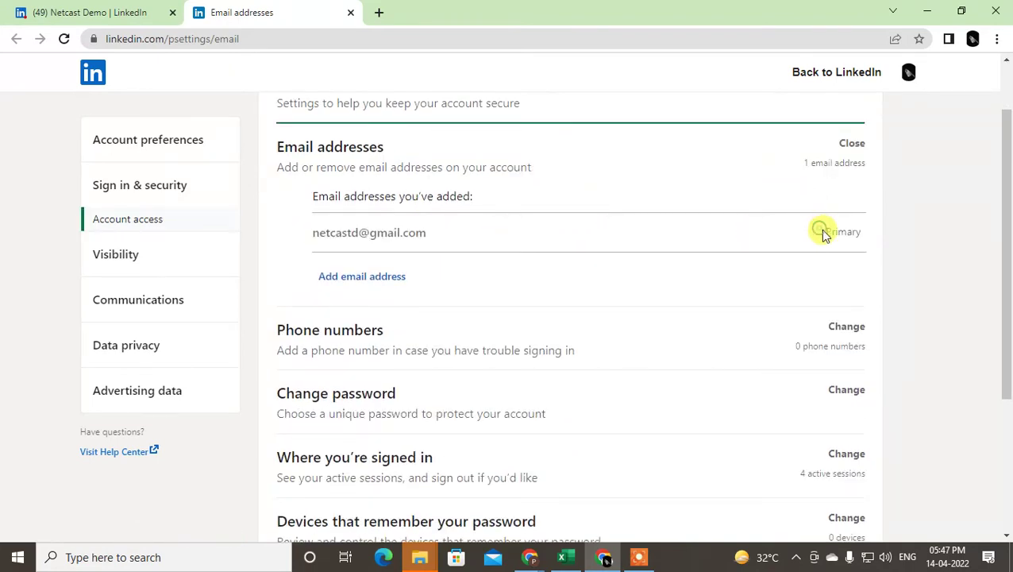
{"action": "double_click", "coordinate": [826, 238]}
{"action": "left_click", "coordinate": [474, 234]}
{"action": "left_click_drag", "start_coordinate": [819, 231], "coordinate": [861, 233]}
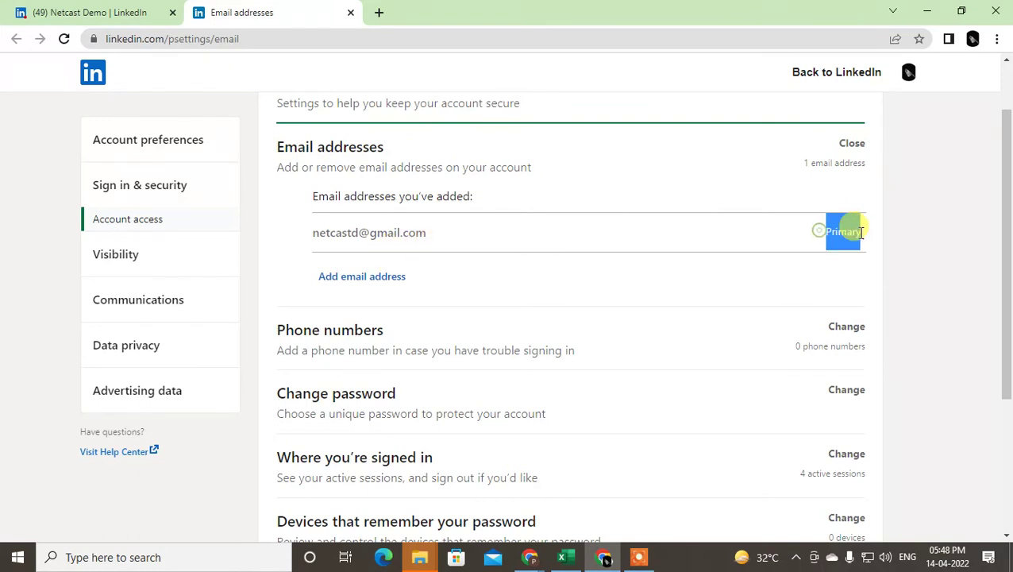
{"action": "left_click", "coordinate": [799, 233]}
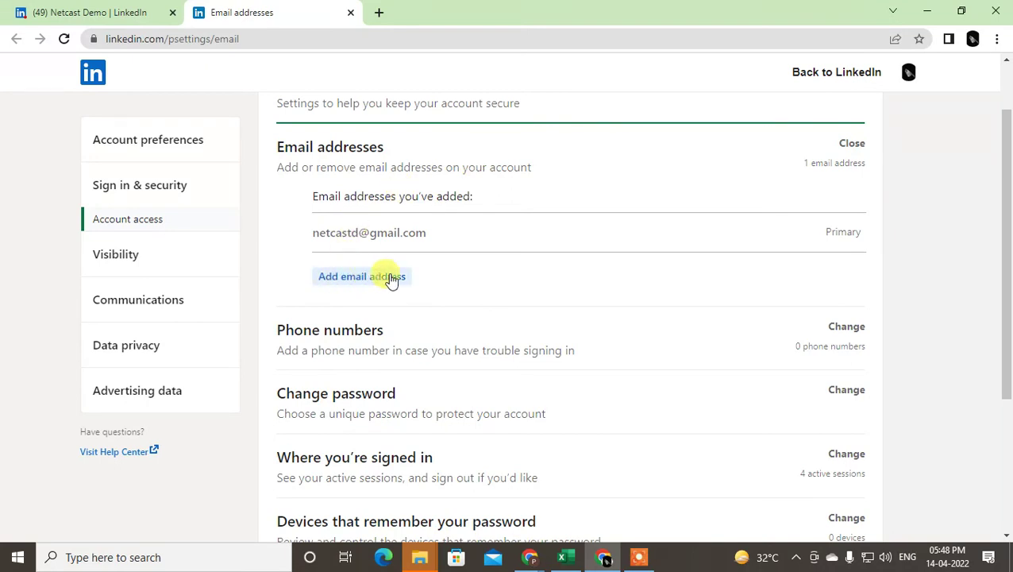
- Open the entry field for adding another email address and check the Primary label of the existing address
{"action": "left_click", "coordinate": [360, 278]}
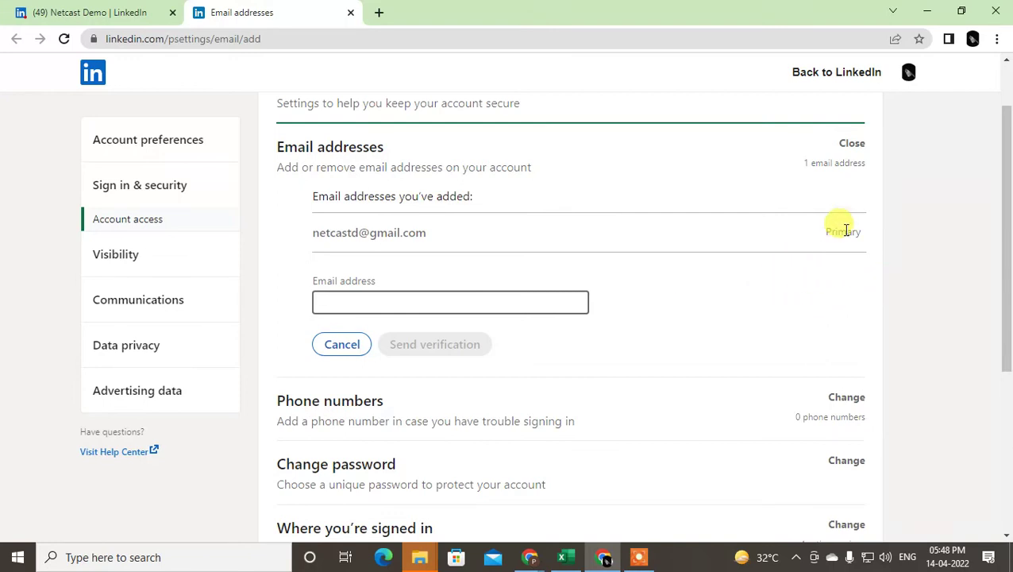
{"action": "left_click_drag", "start_coordinate": [867, 233], "coordinate": [827, 233]}
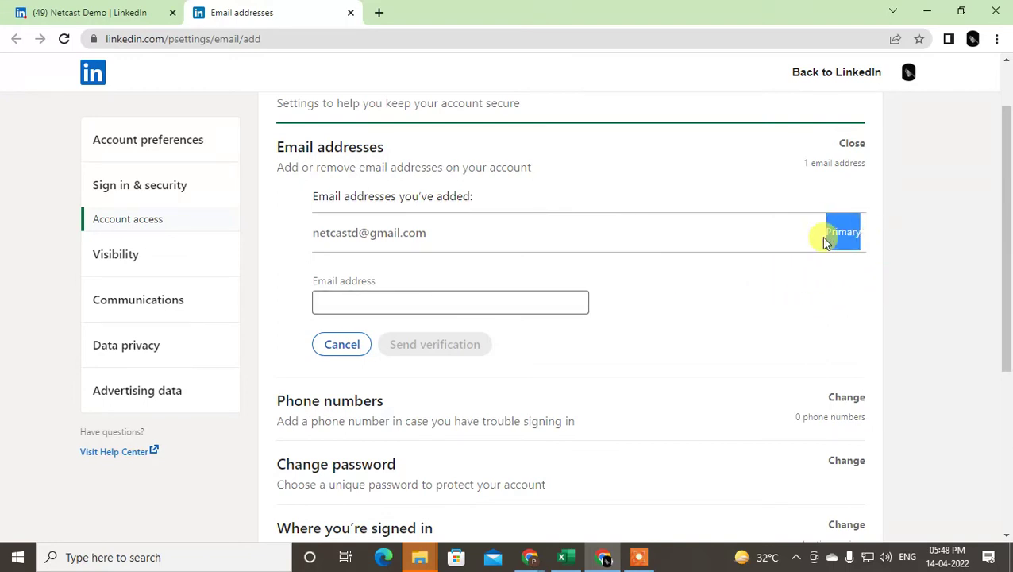
{"action": "left_click", "coordinate": [739, 268]}
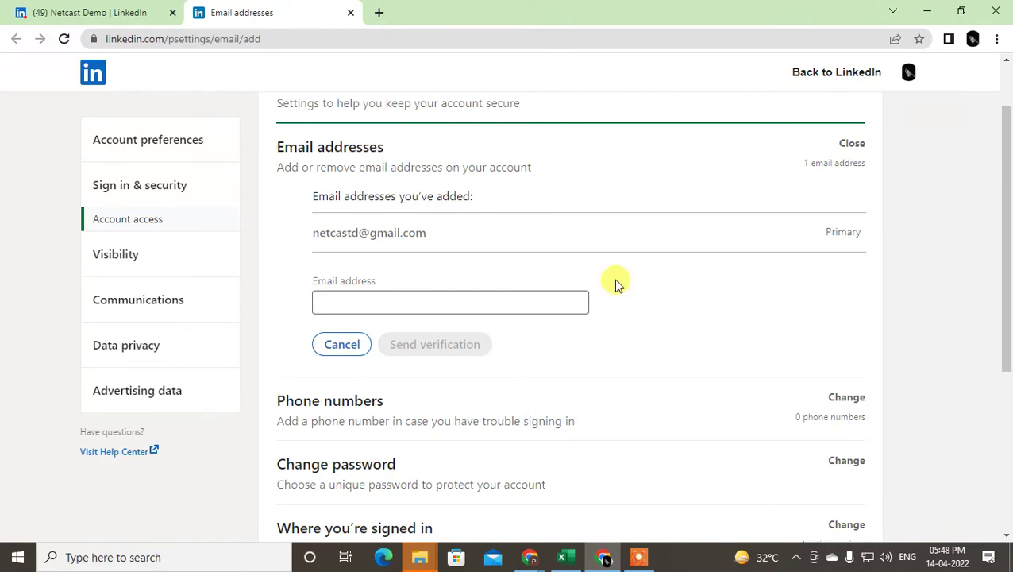
{"action": "left_click", "coordinate": [354, 284]}
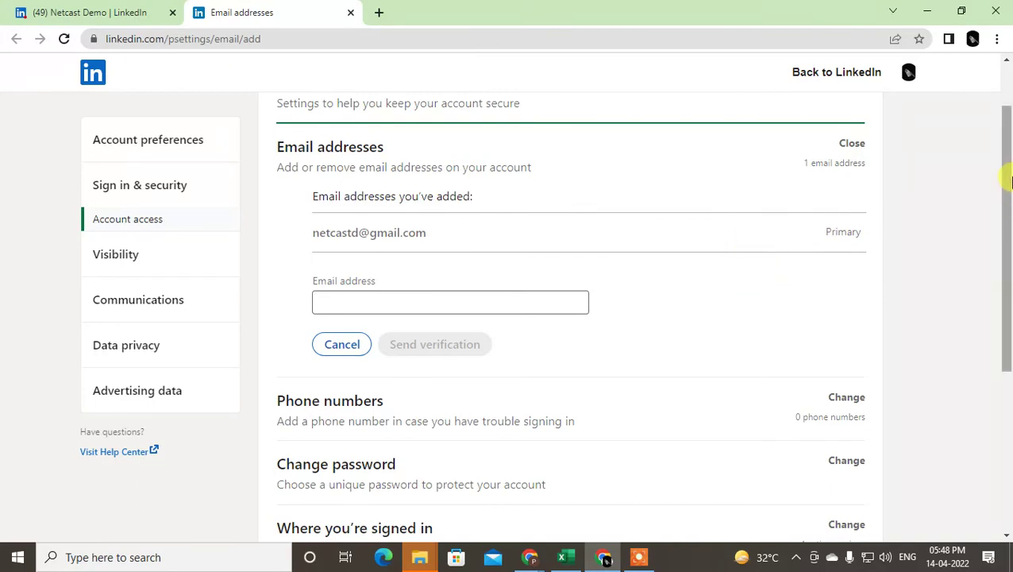
{"action": "scroll", "coordinate": [1006, 173], "scroll_direction": "down", "scroll_amount": 1}
{"action": "scroll", "coordinate": [1006, 171], "scroll_direction": "up", "scroll_amount": 1}
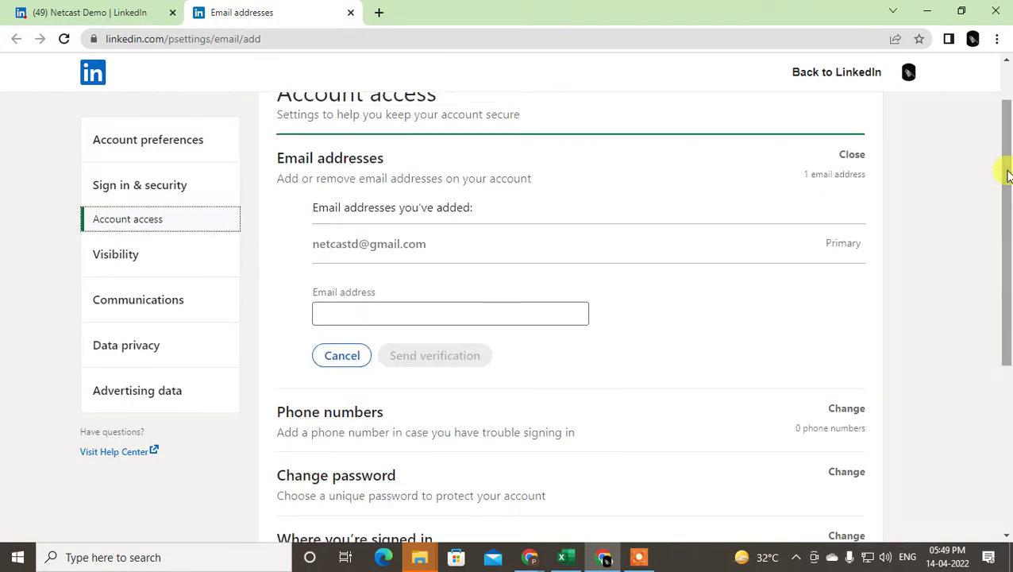
- Open the Visibility settings and review the options for the profile, network and LinkedIn activity
{"action": "left_click", "coordinate": [138, 266]}
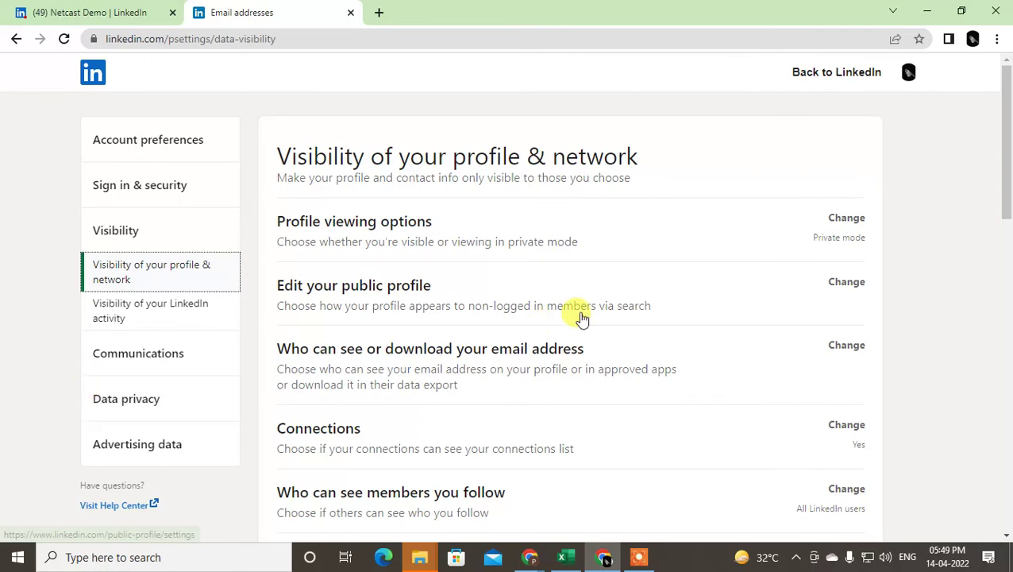
{"action": "scroll", "coordinate": [584, 319], "scroll_direction": "down", "scroll_amount": 1}
{"action": "scroll", "coordinate": [595, 369], "scroll_direction": "down", "scroll_amount": 6}
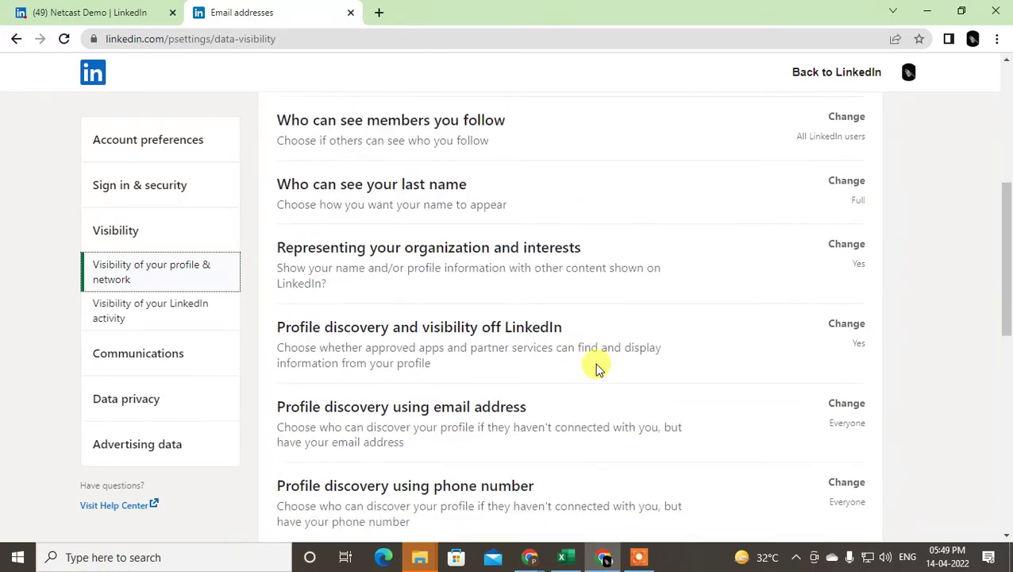
{"action": "scroll", "coordinate": [598, 369], "scroll_direction": "down", "scroll_amount": 2}
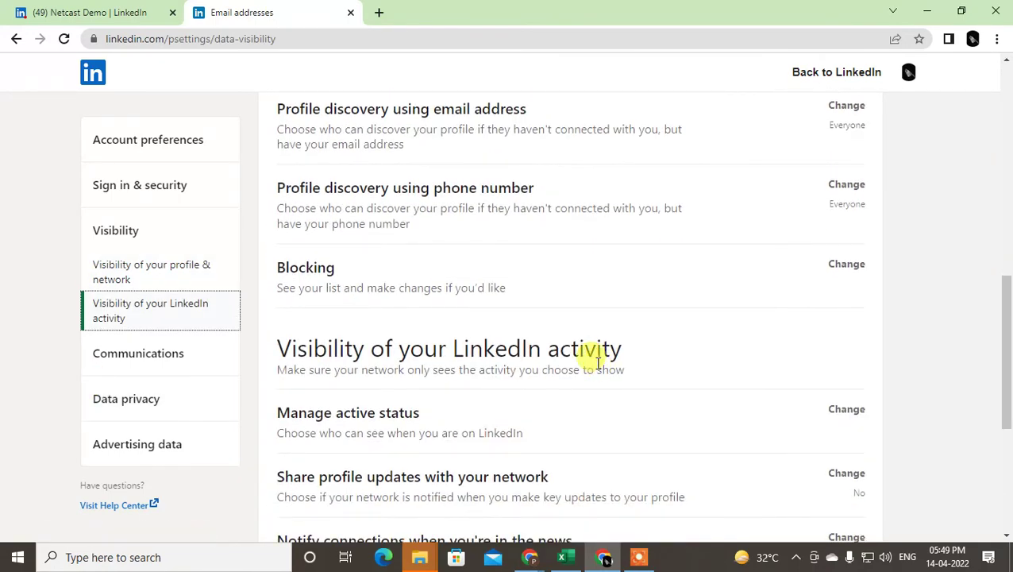
{"action": "scroll", "coordinate": [598, 364], "scroll_direction": "up", "scroll_amount": 6}
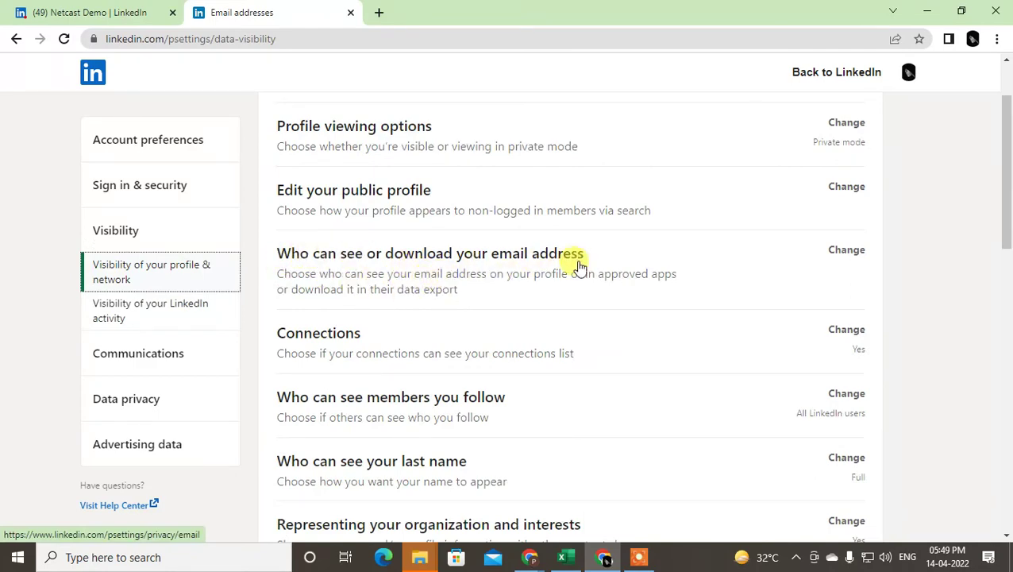
- Expand the setting for who can see or download the email address and view its visibility choices without changing them
{"action": "left_click", "coordinate": [782, 268]}
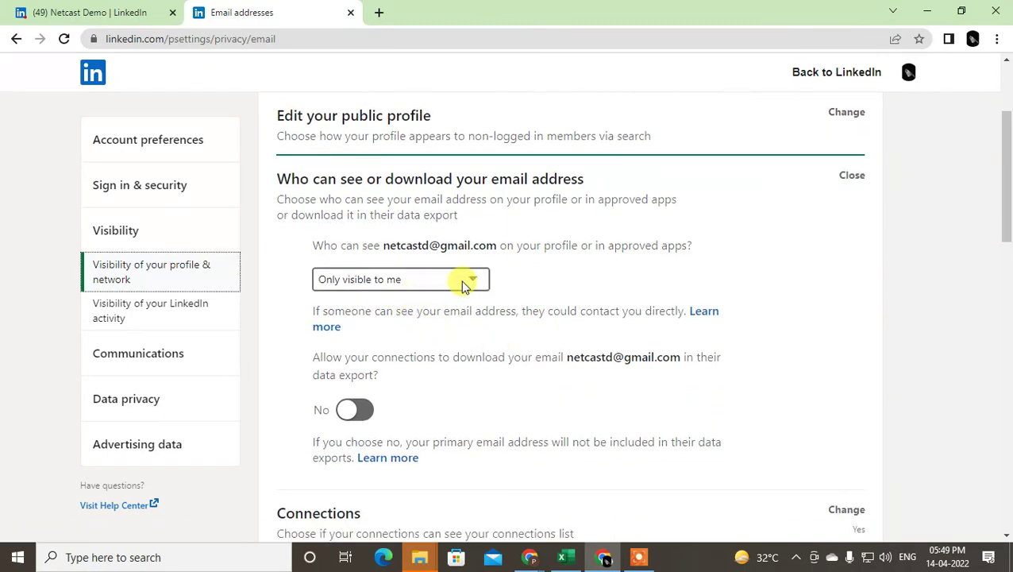
{"action": "left_click", "coordinate": [463, 282]}
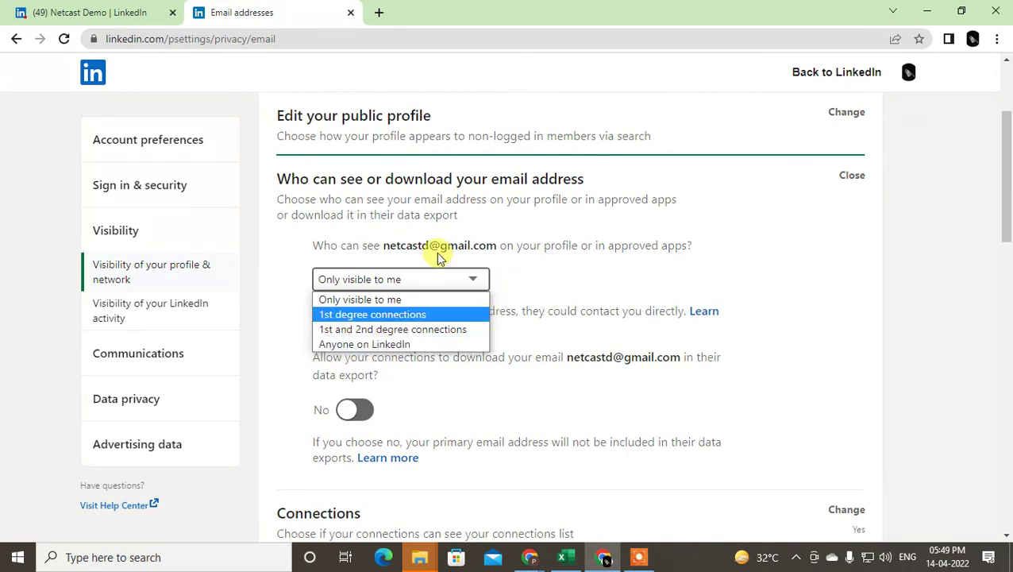
{"action": "left_click", "coordinate": [622, 267]}
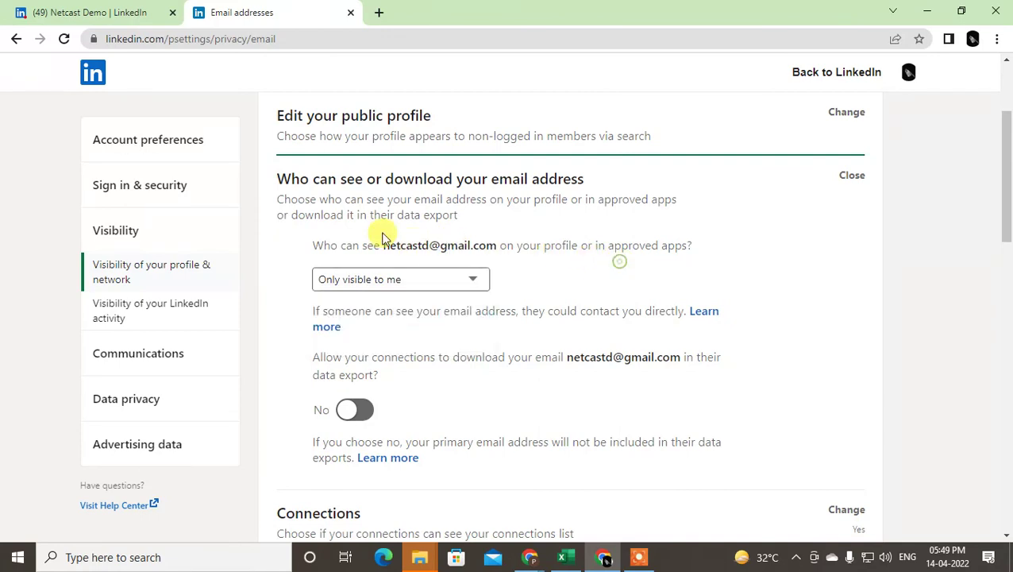
- Set who can see the email address on the profile or in approved apps to Only visible to me, checking the address concerned
{"action": "left_click", "coordinate": [403, 274]}
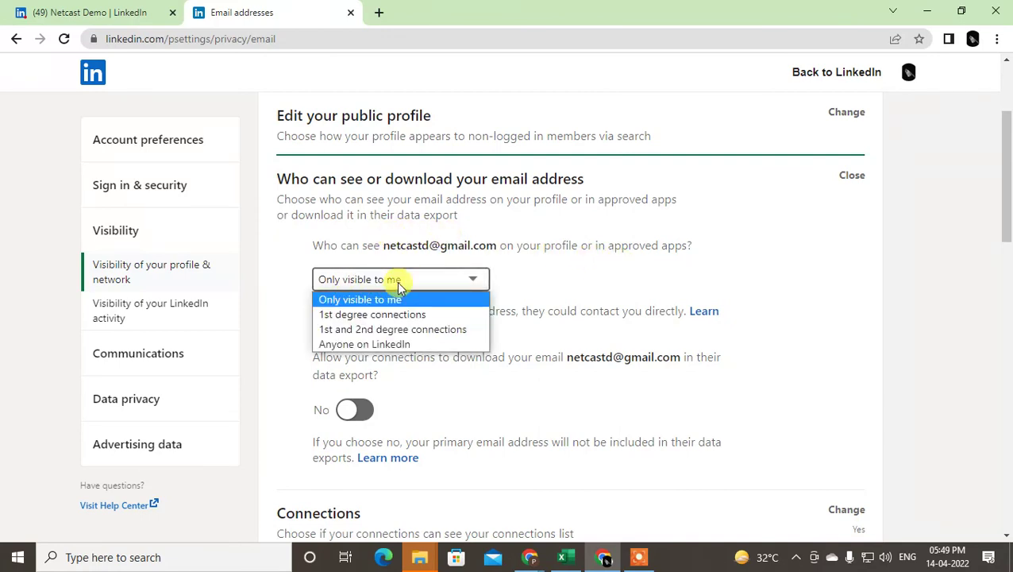
{"action": "left_click", "coordinate": [392, 299]}
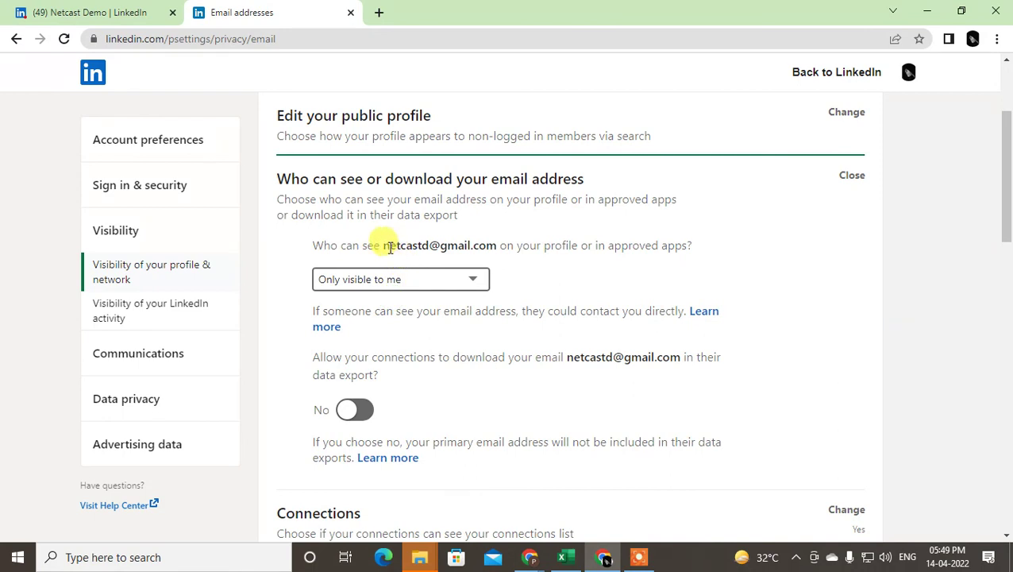
{"action": "left_click_drag", "start_coordinate": [387, 242], "coordinate": [501, 244]}
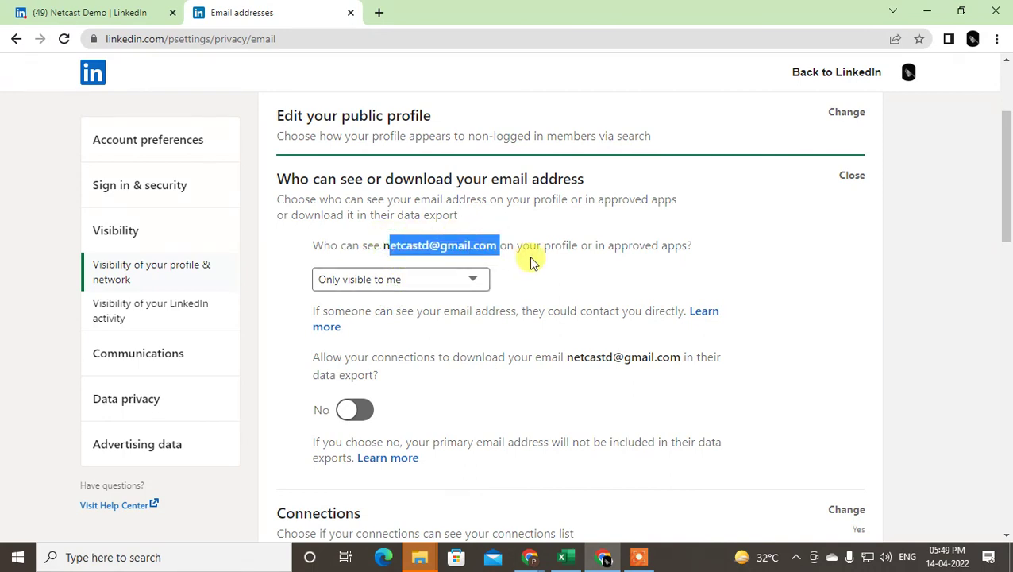
{"action": "left_click", "coordinate": [529, 255]}
{"action": "left_click_drag", "start_coordinate": [383, 245], "coordinate": [521, 249]}
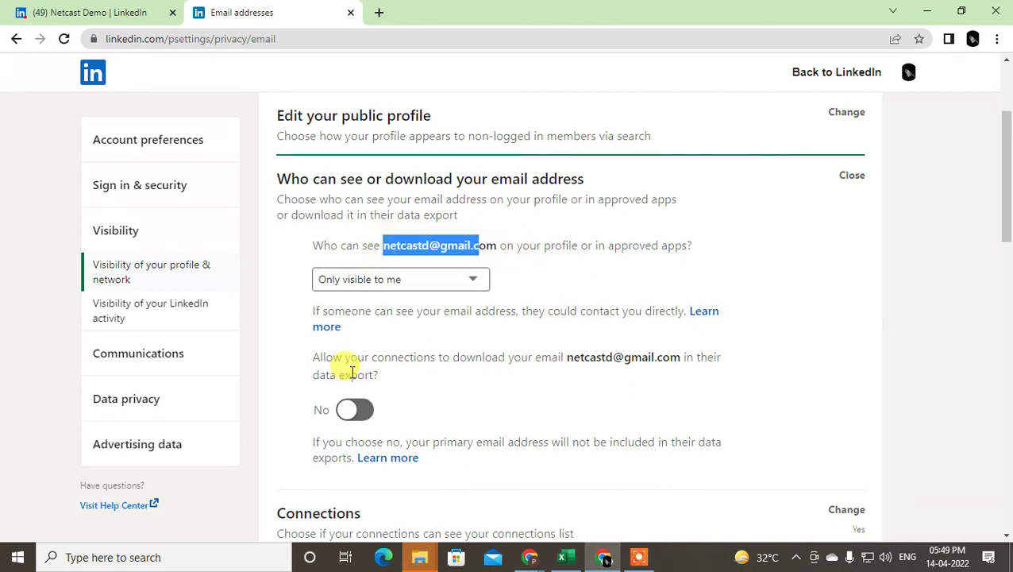
{"action": "left_click", "coordinate": [504, 375]}
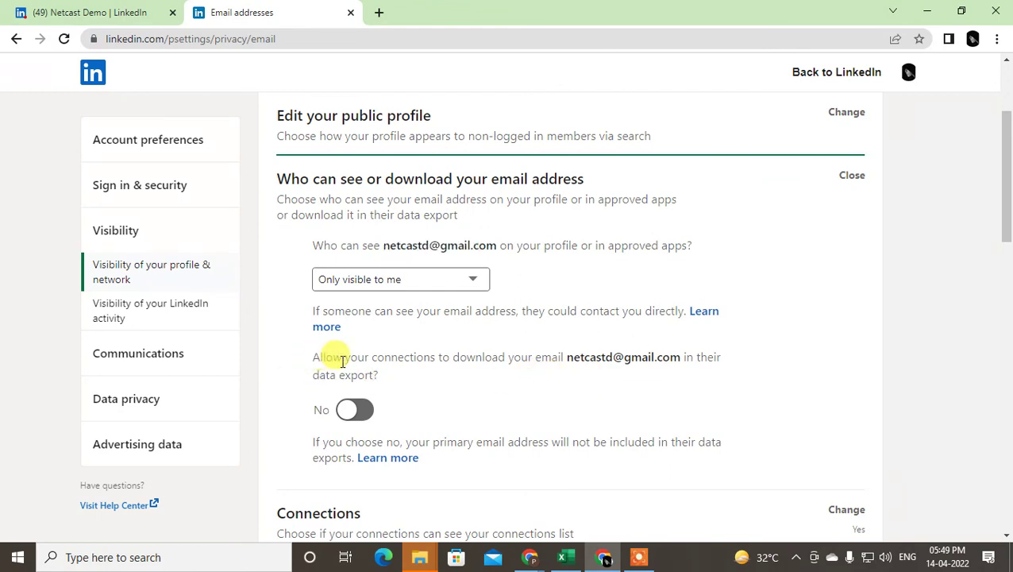
- Try allowing connections to download the email address in their data export, and return the permission to No
{"action": "left_click", "coordinate": [351, 412]}
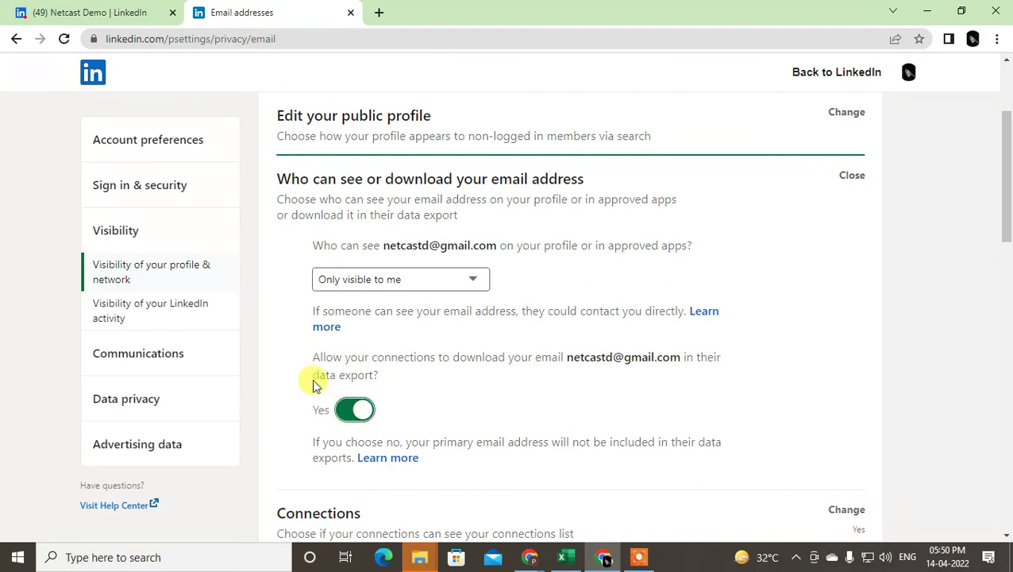
{"action": "left_click", "coordinate": [361, 410]}
{"action": "scroll", "coordinate": [633, 375], "scroll_direction": "down", "scroll_amount": 1}
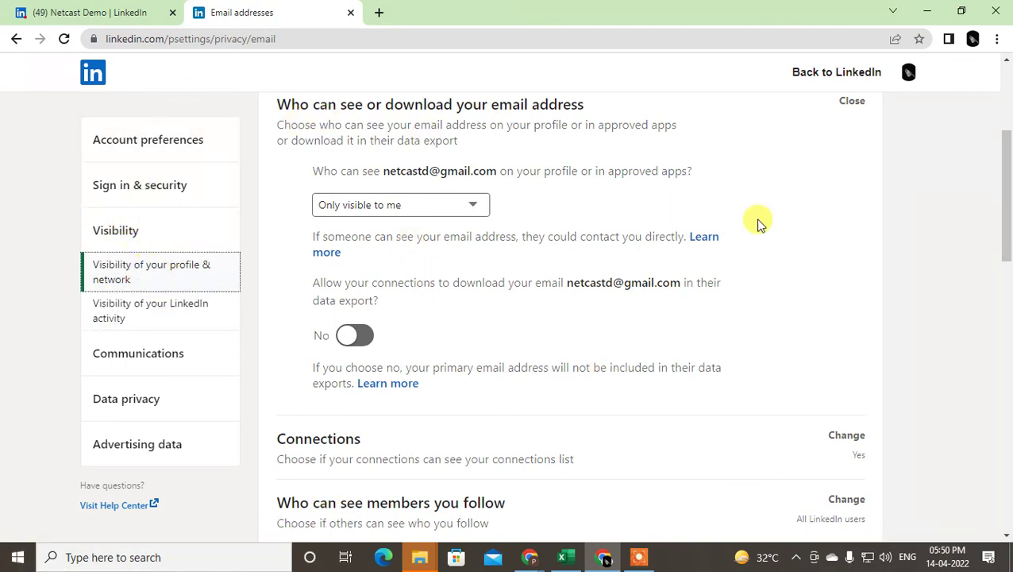
{"action": "scroll", "coordinate": [724, 347], "scroll_direction": "up", "scroll_amount": 3}
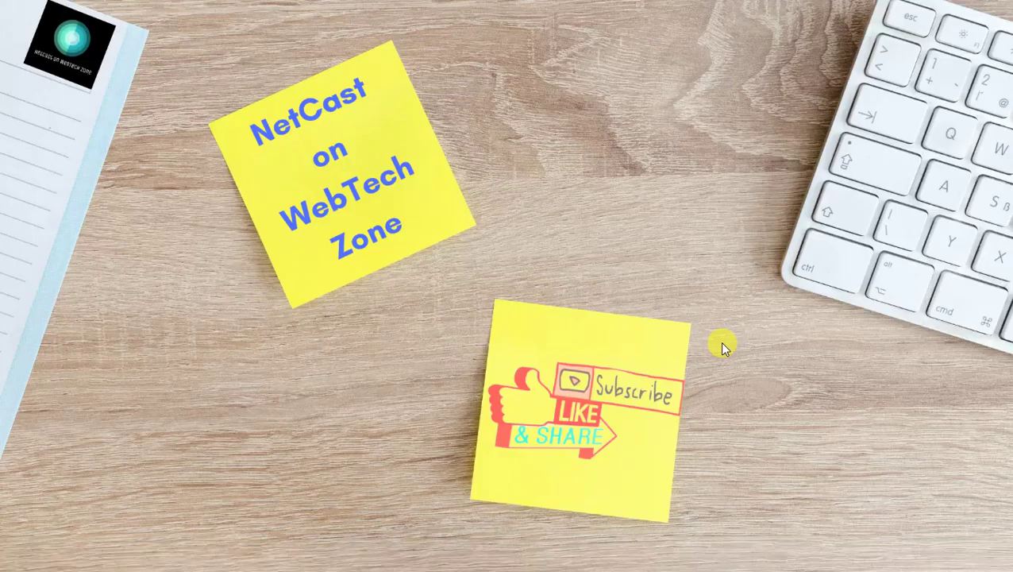